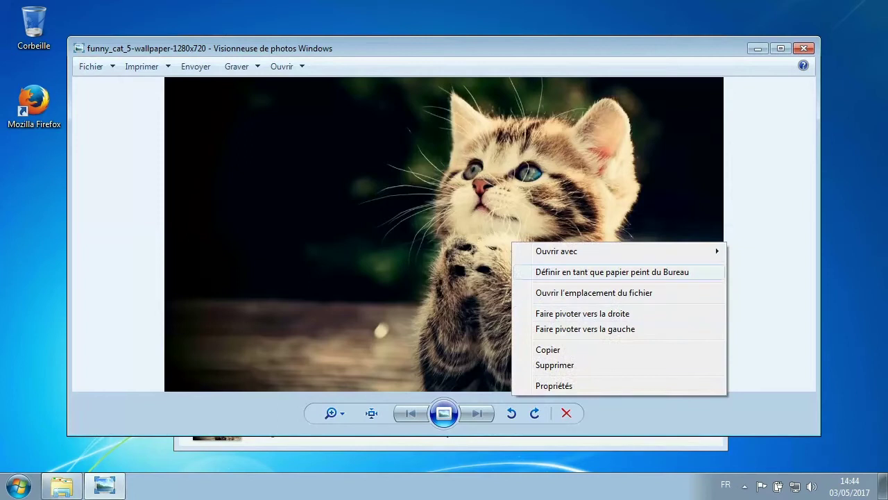
Step: Set the cat picture as the desktop wallpaper and close the photo viewer and the Images library
left_click(804, 48)
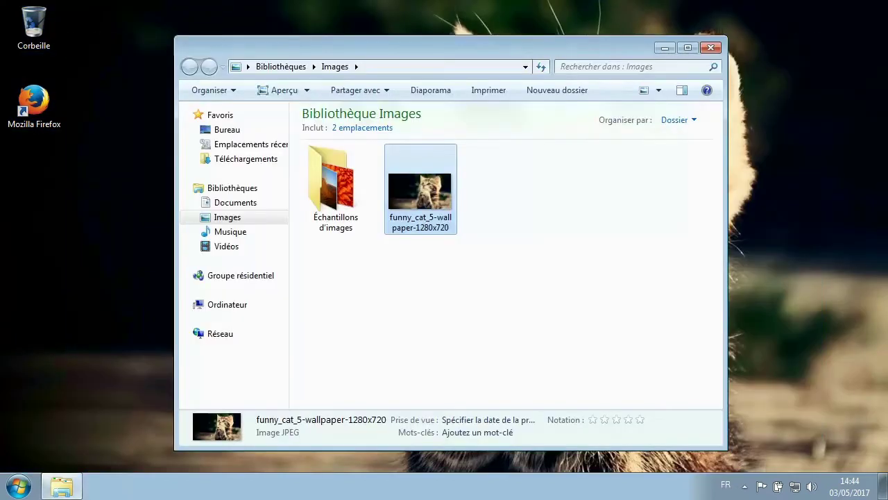
left_click(711, 47)
double_click(33, 105)
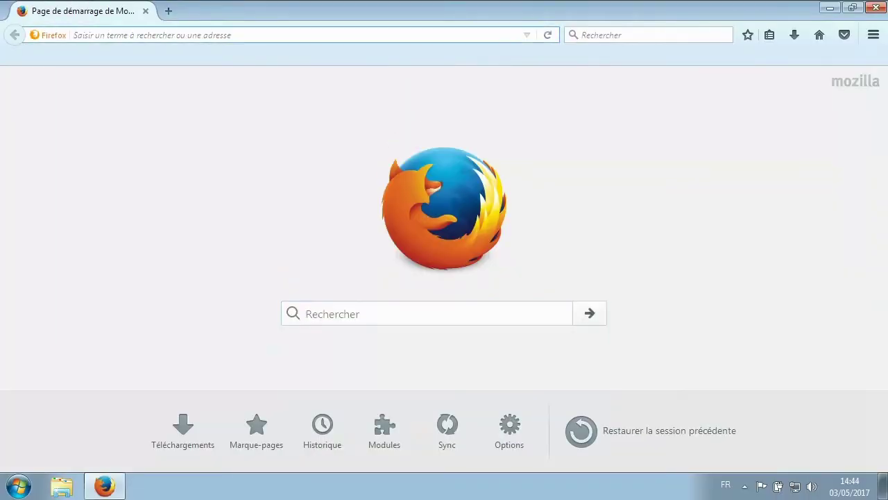
type("wapt")
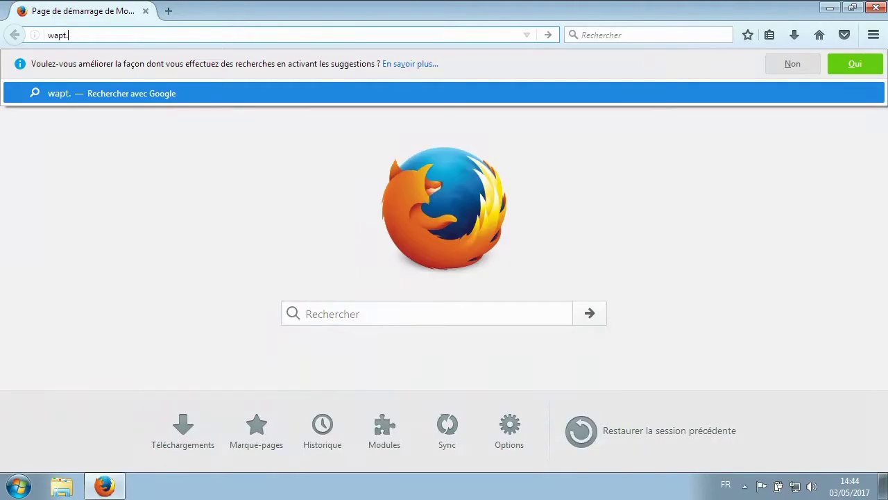
key("Return")
scroll(252, 313, "down", 3)
left_click(252, 289)
Step: Bookmark the WAPT page in the Barre personnelle folder
left_click(747, 34)
left_click(669, 121)
left_click(652, 135)
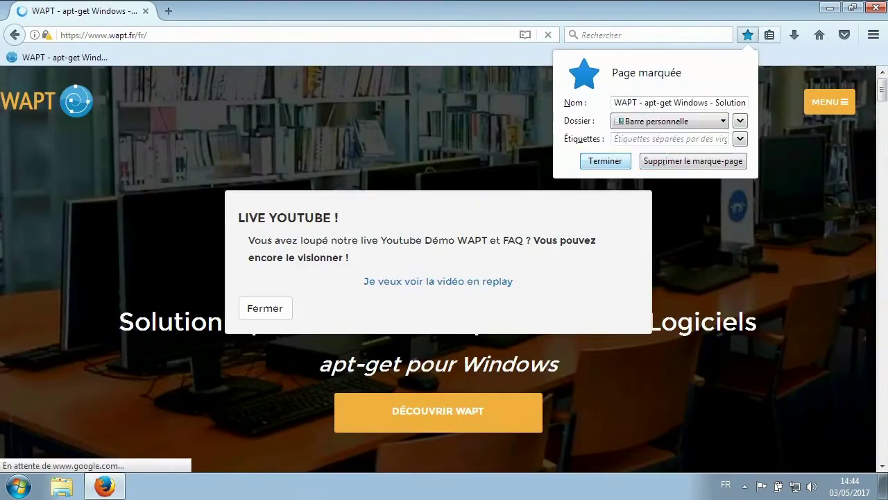
Step: Load tranquil.it and bookmark the page in the Barre personnelle folder
key("ctrl+l")
type("tranquil.it")
key("Return")
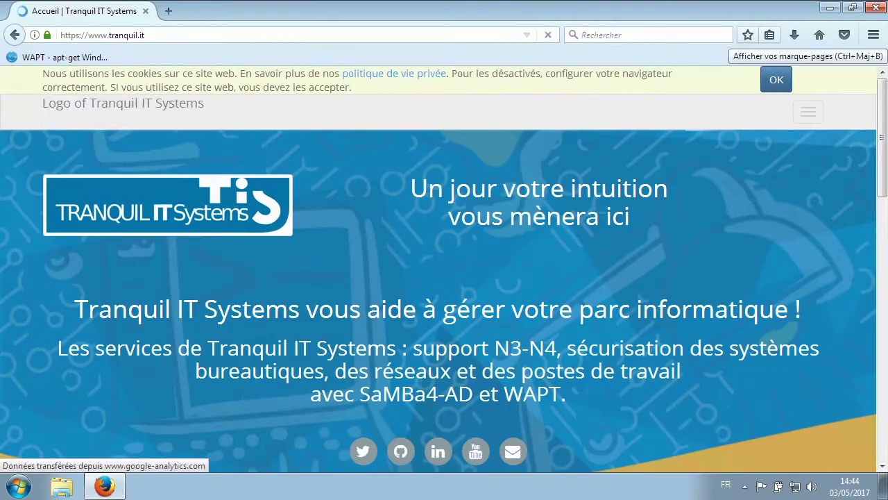
left_click(748, 35)
left_click(670, 120)
left_click(653, 135)
left_click(606, 160)
Step: Test the WAPT and Tranquil IT bookmarks, and close the browser
left_click(57, 57)
left_click(164, 57)
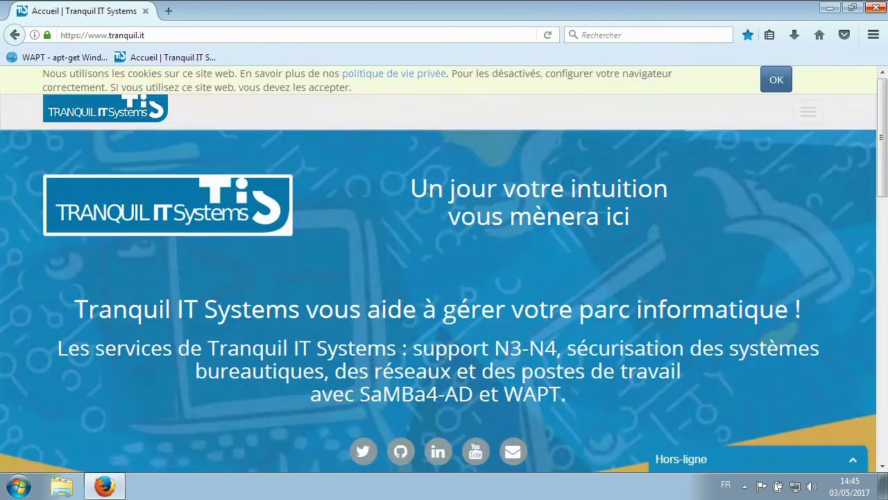
key("alt+F4")
Step: Create a desktop shortcut for Notepad++ from its entry in the installed programs
left_click(19, 486)
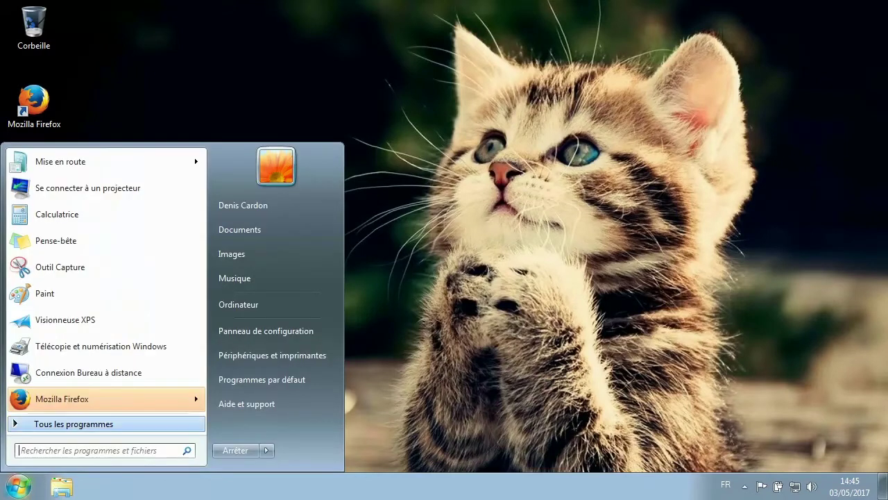
left_click(73, 423)
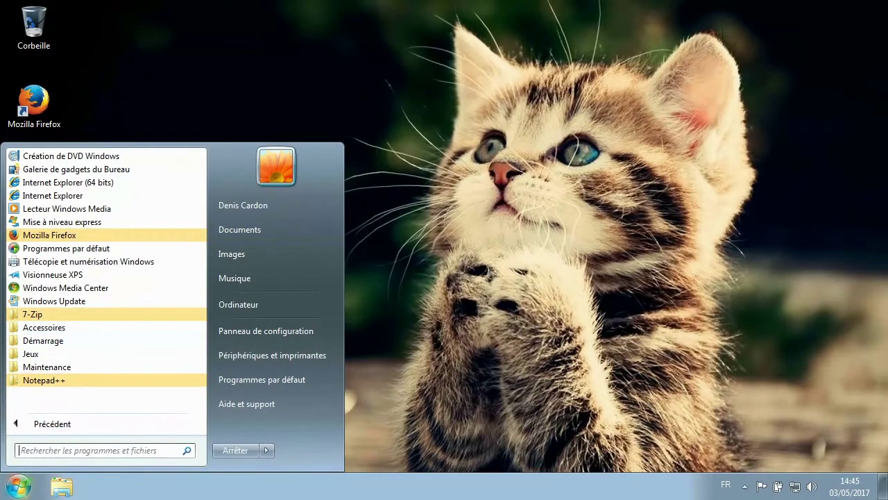
left_click(78, 380)
right_click(78, 394)
key("Down")
key("Down")
key("Down")
key("Down")
key("Down")
key("Down")
key("Down")
key("Down")
key("Down")
key("Down")
key("Down")
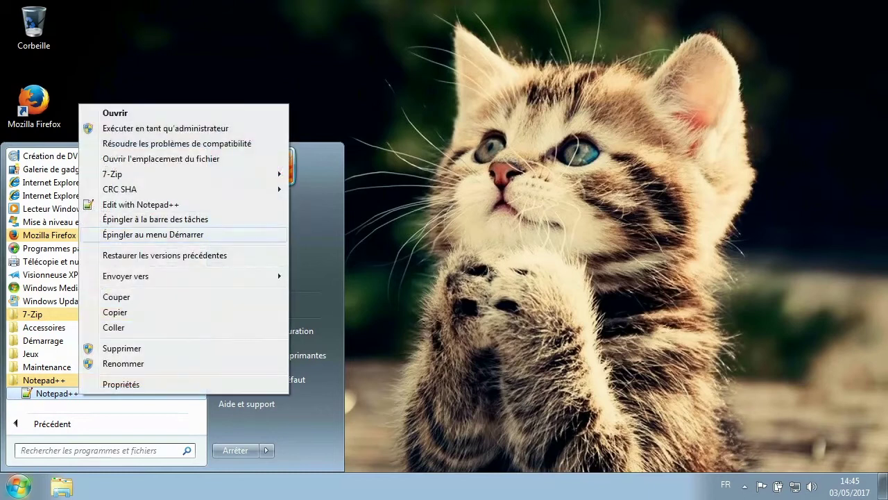
key("Right")
key("Return")
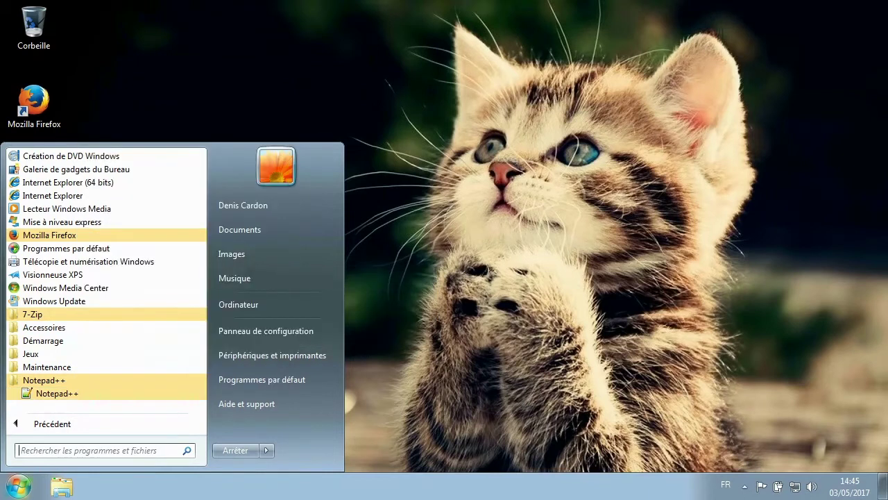
key("Escape")
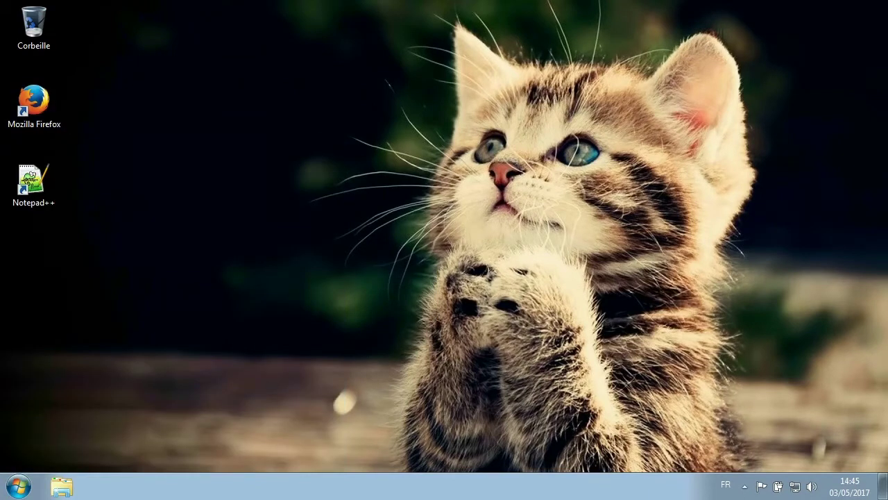
Step: Switch to the WAPT console and review the demo-profilemigration package in the private repository
mouse_move(779, 495)
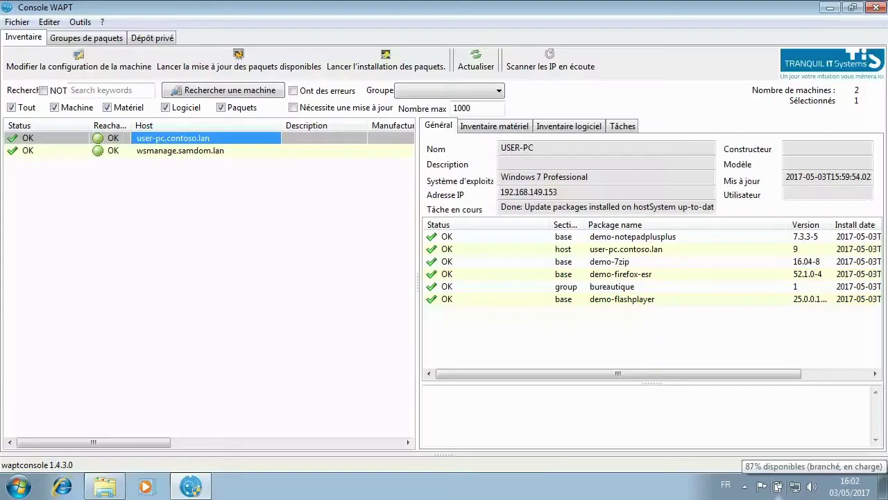
left_click(154, 37)
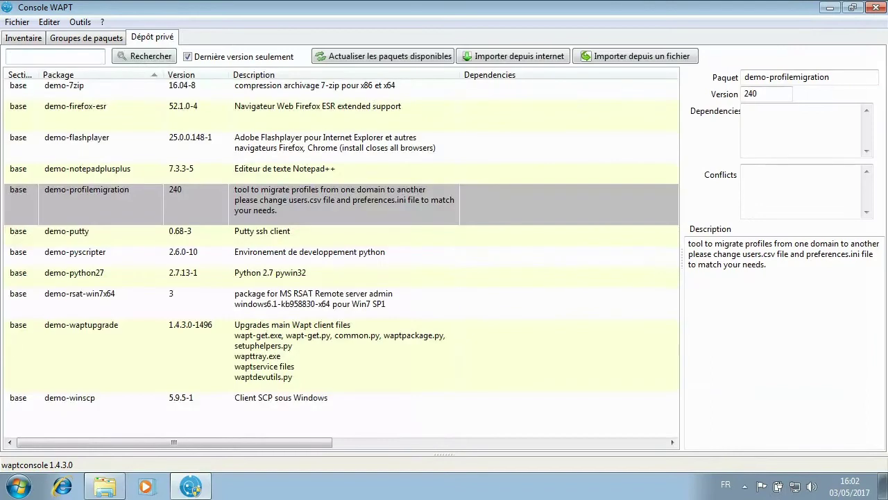
left_click(101, 204)
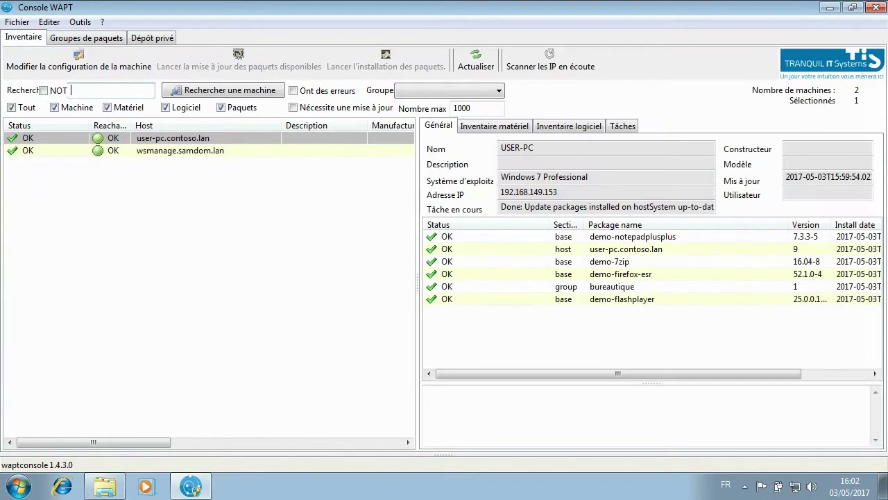
Step: Add demo-profilemigration to the packages needed on host user-pc.contoso.lan and save the host configuration
double_click(148, 138)
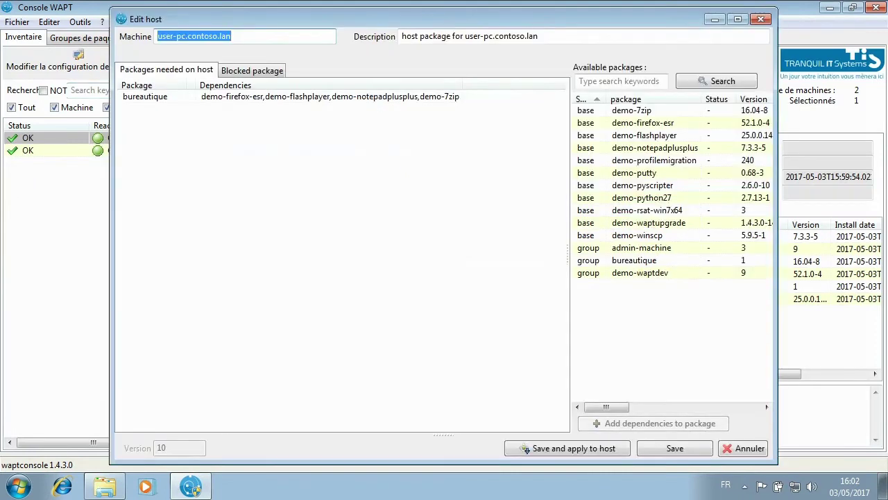
left_click_drag(653, 160, 340, 174)
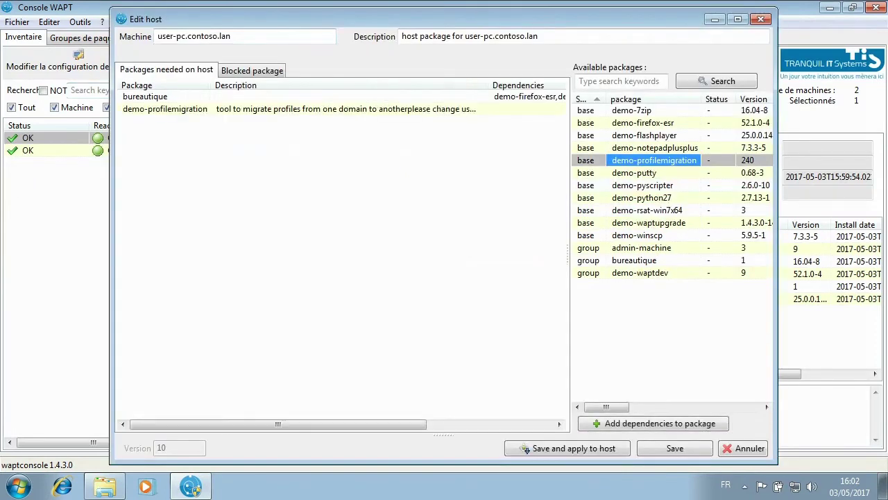
left_click(674, 448)
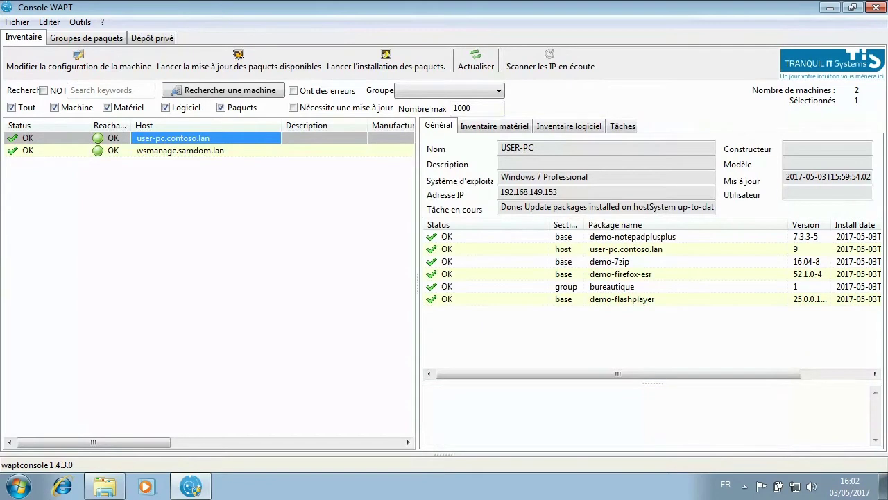
Step: Refresh the available packages on user-pc.contoso.lan and launch the installation of its pending packages
left_click(238, 59)
left_click(654, 311)
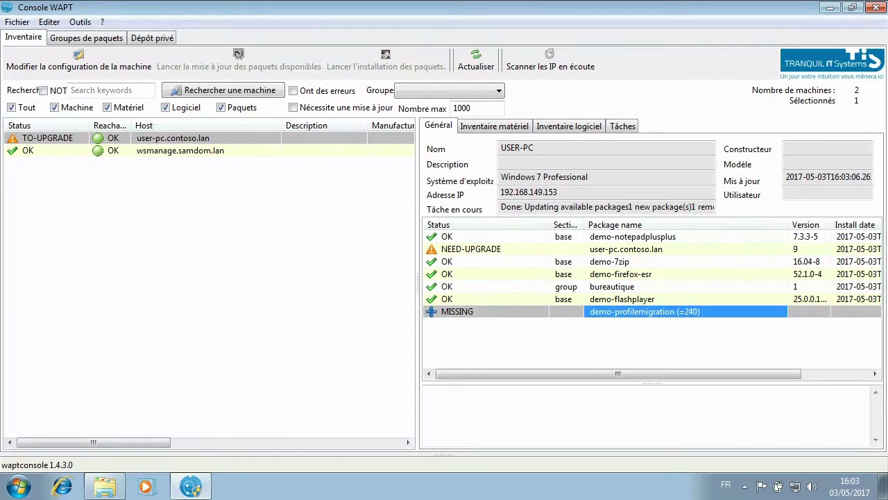
right_click(161, 138)
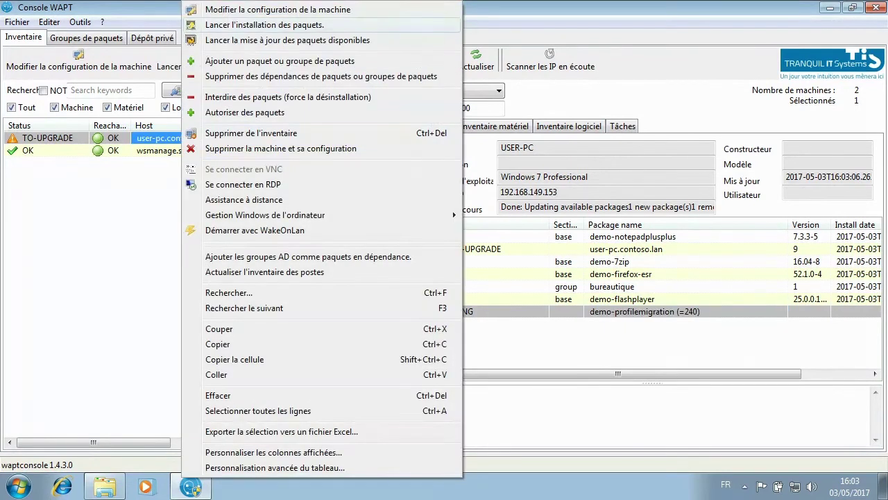
left_click(236, 24)
left_click(550, 365)
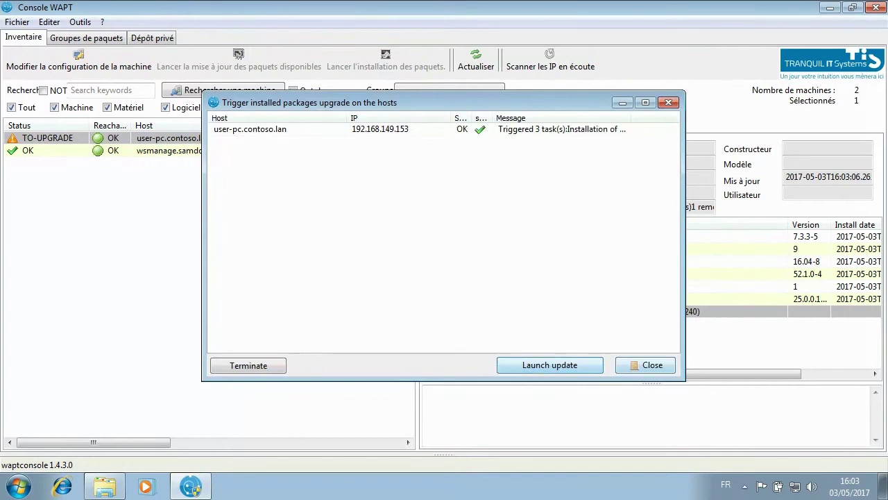
left_click(644, 364)
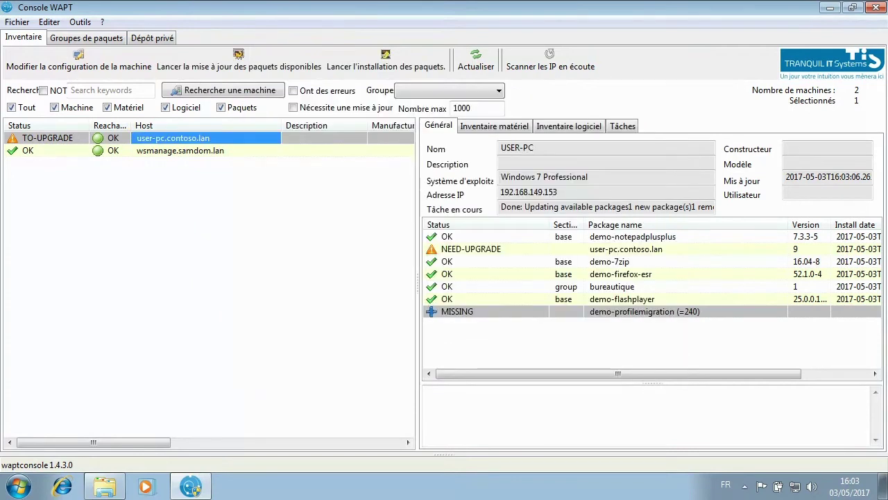
Step: Examine the status and installation log of demo-profilemigration on user-pc.contoso.lan
left_click(653, 311)
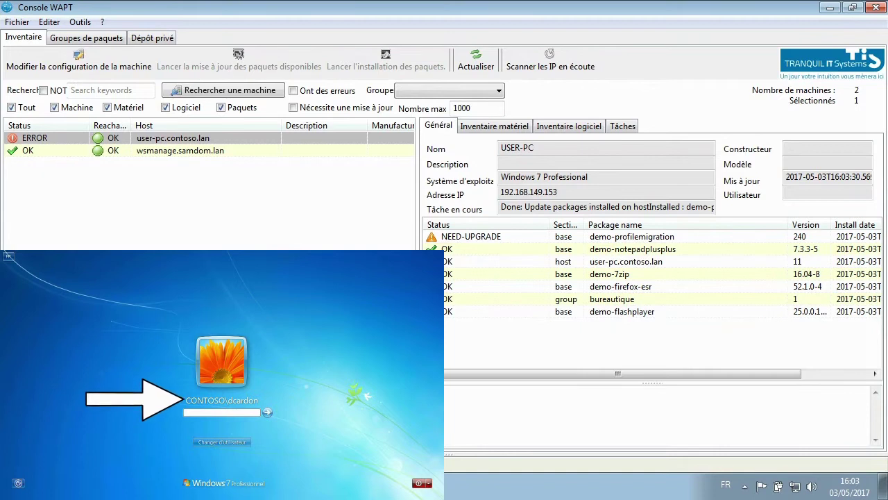
left_click(632, 237)
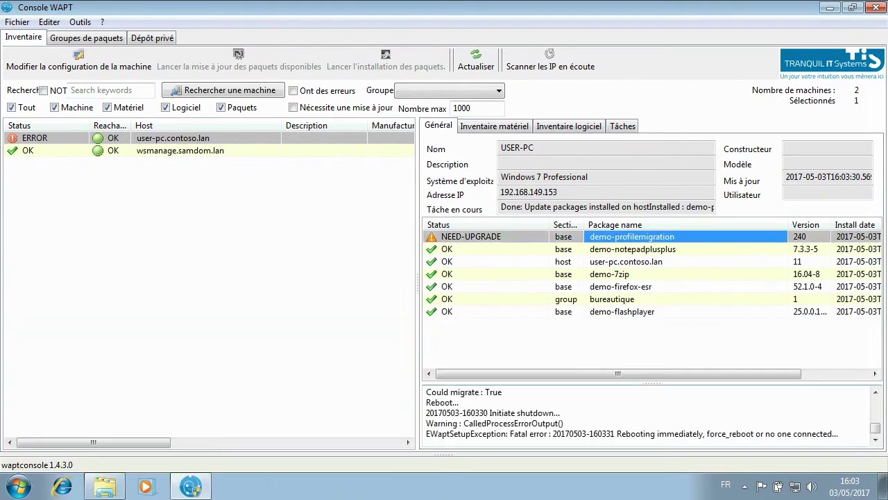
scroll(656, 415, "up", 1)
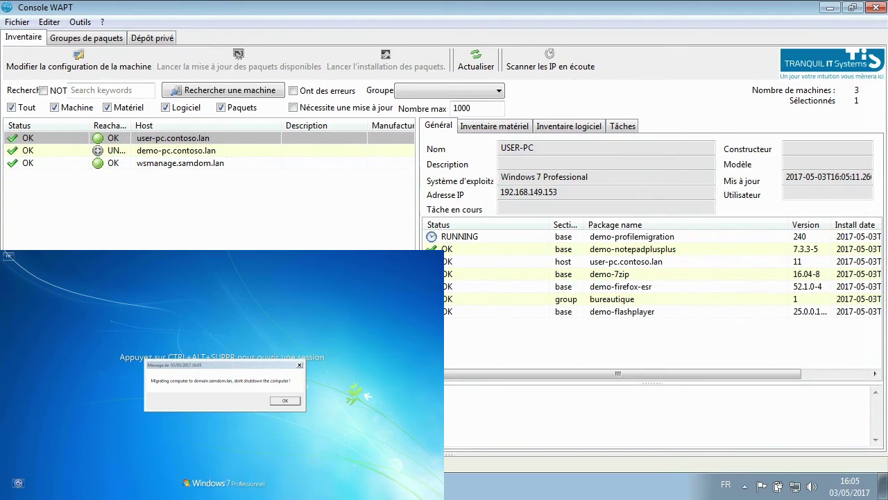
left_click(632, 236)
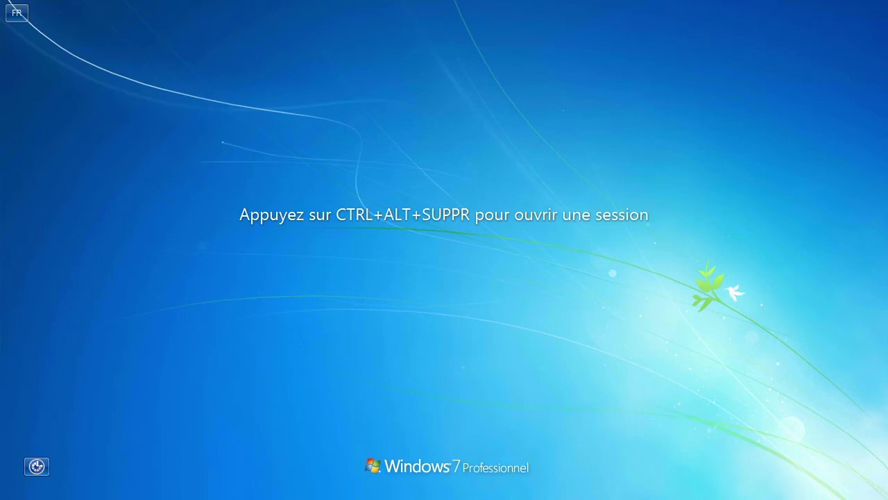
Step: Log on to the Windows workstation with the samdom.lan domain account by entering the account password
key("ctrl+alt+Delete")
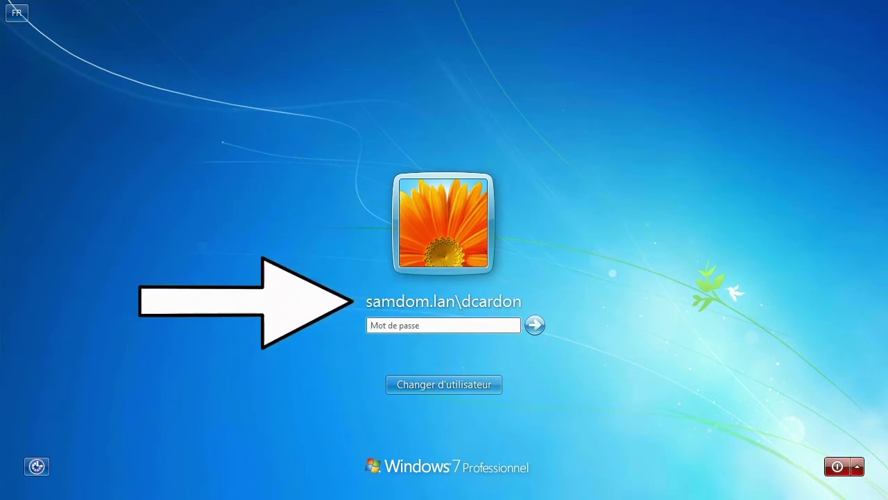
type("•••••")
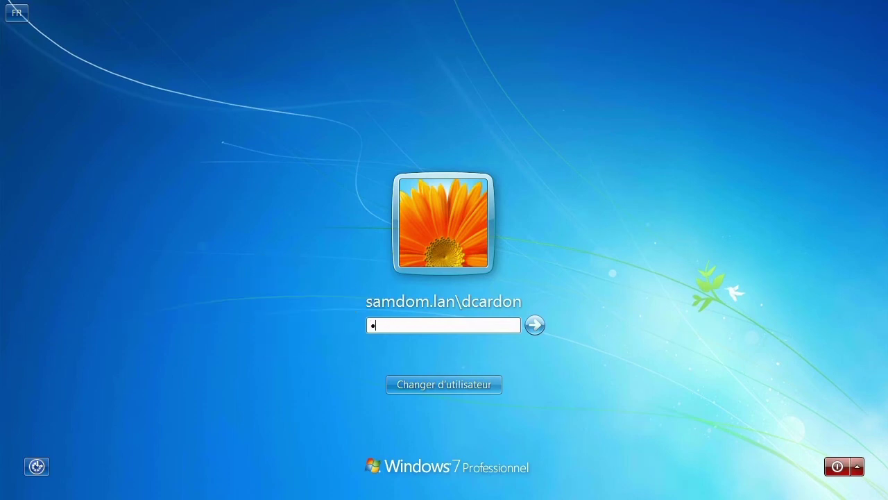
key("BackSpace")
key("BackSpace")
key("BackSpace")
key("BackSpace")
key("BackSpace")
type("•••••••••")
key("Return")
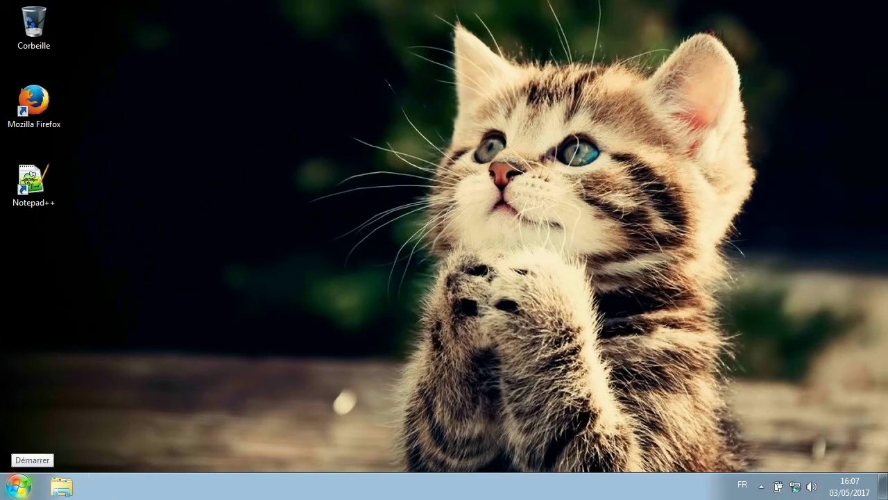
Step: Check the migrated profile's Start menu, Firefox bookmarks and Documents library, and close the library window
left_click(19, 486)
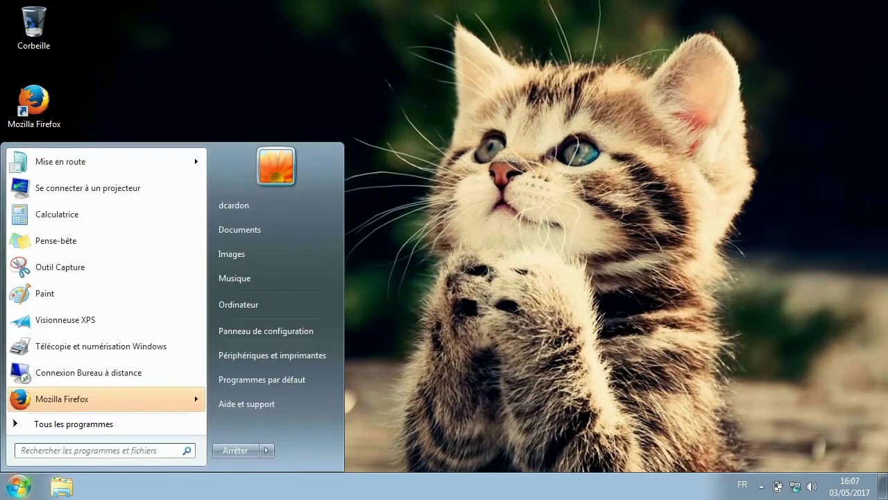
key("Escape")
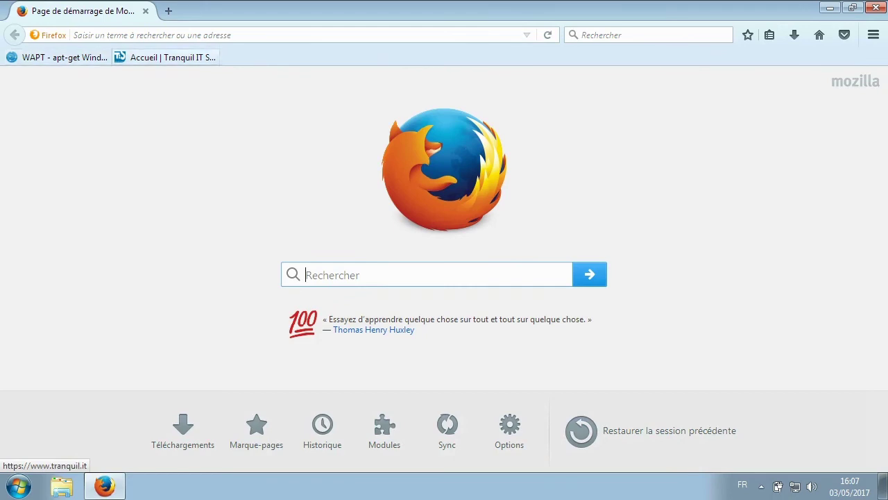
left_click(19, 486)
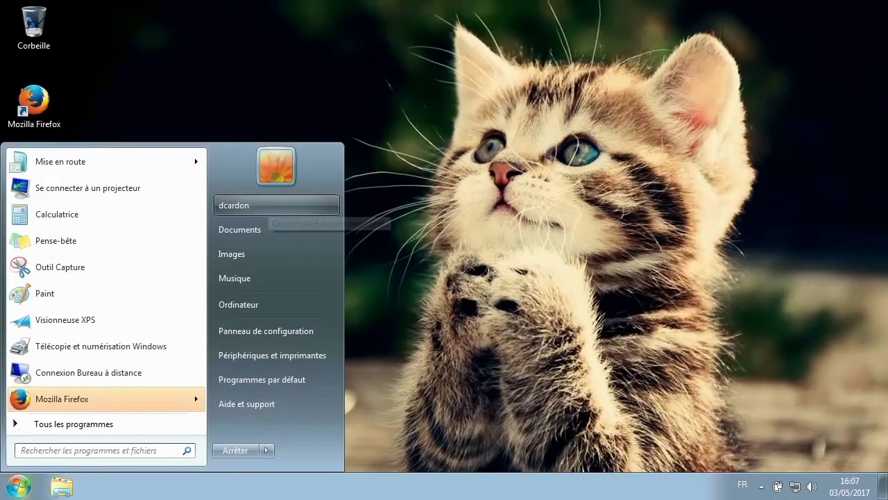
left_click(268, 229)
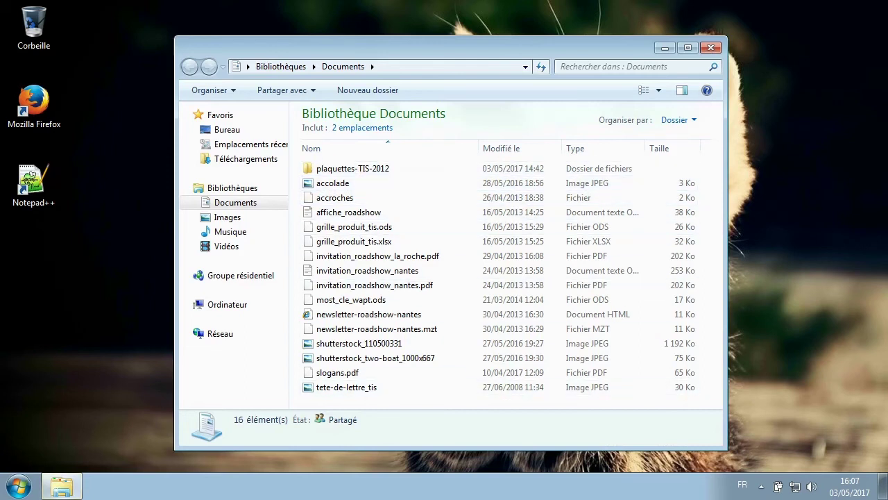
left_click(711, 47)
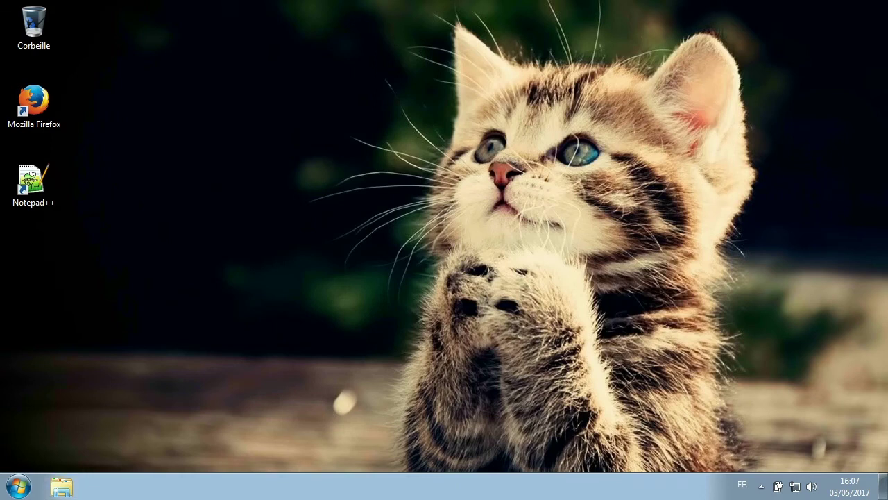